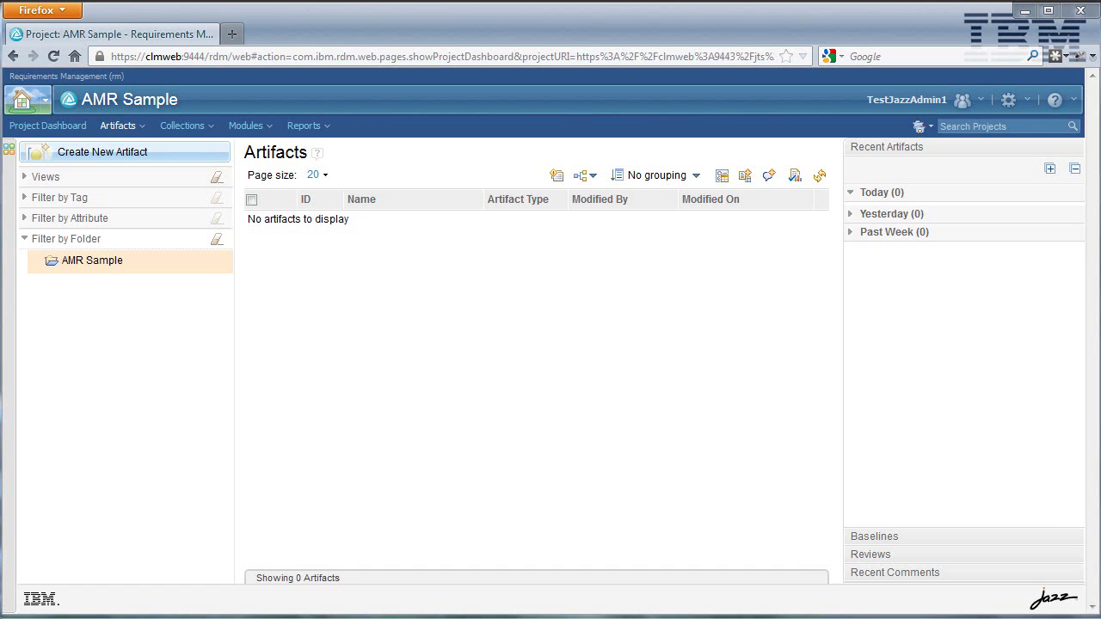
Switch to DOORS to review the Requirements For Reuse module, and return to the AMR Sample project in Firefox
{"action": "key", "text": "alt+Tab"}
{"action": "key", "text": "alt+Tab"}
{"action": "key", "text": "alt+Tab"}
{"action": "key", "text": "alt+Tab"}
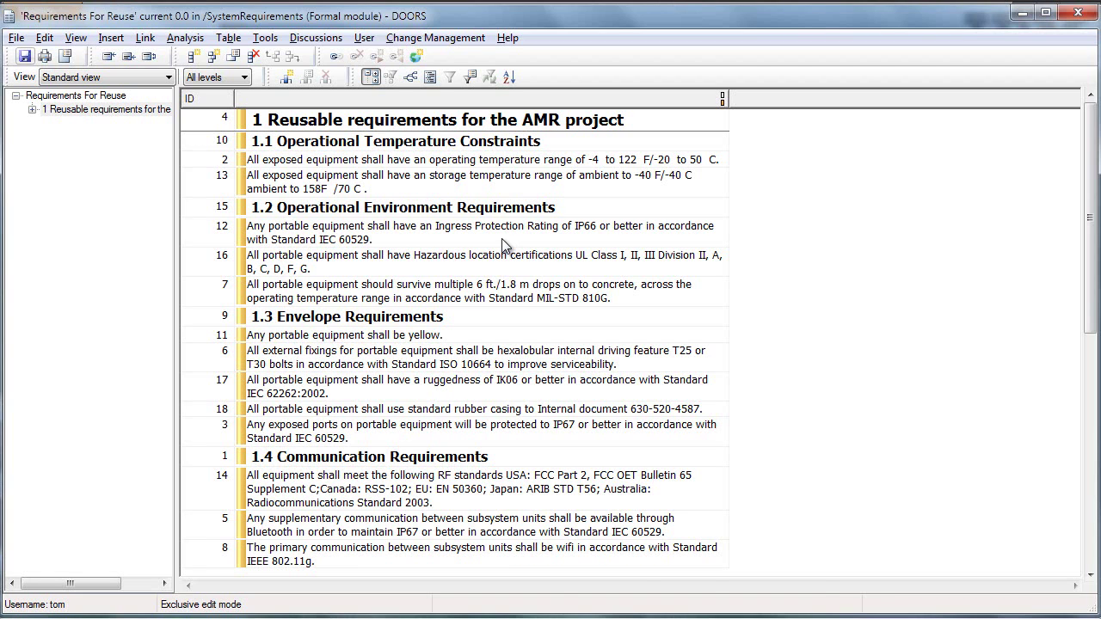
{"action": "key", "text": "alt+Tab"}
{"action": "key", "text": "alt+Tab"}
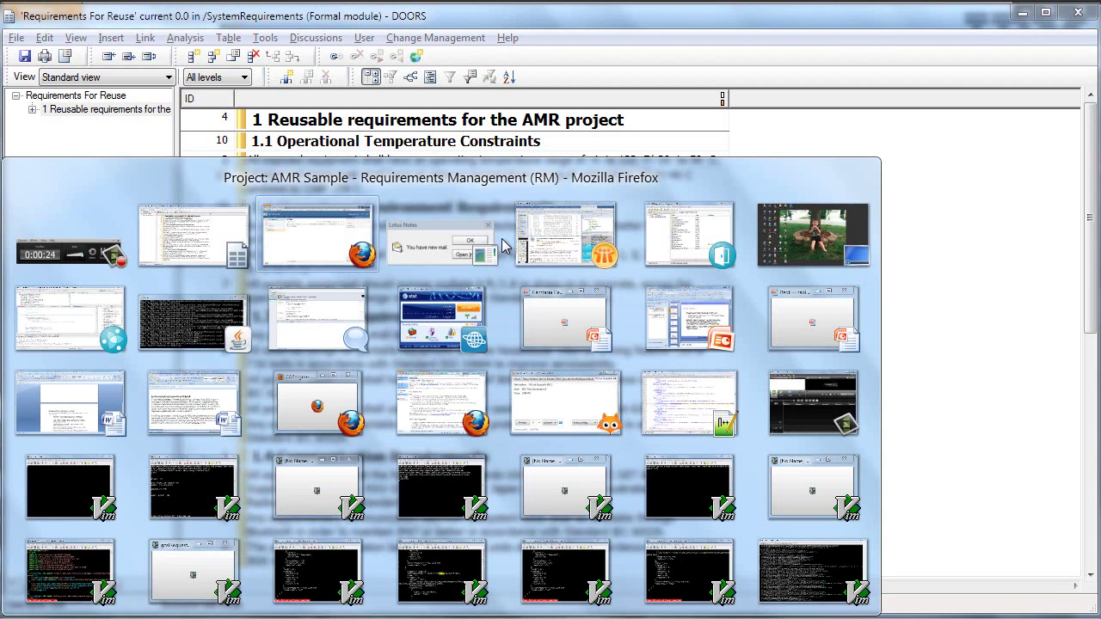
{"action": "left_click", "coordinate": [354, 246]}
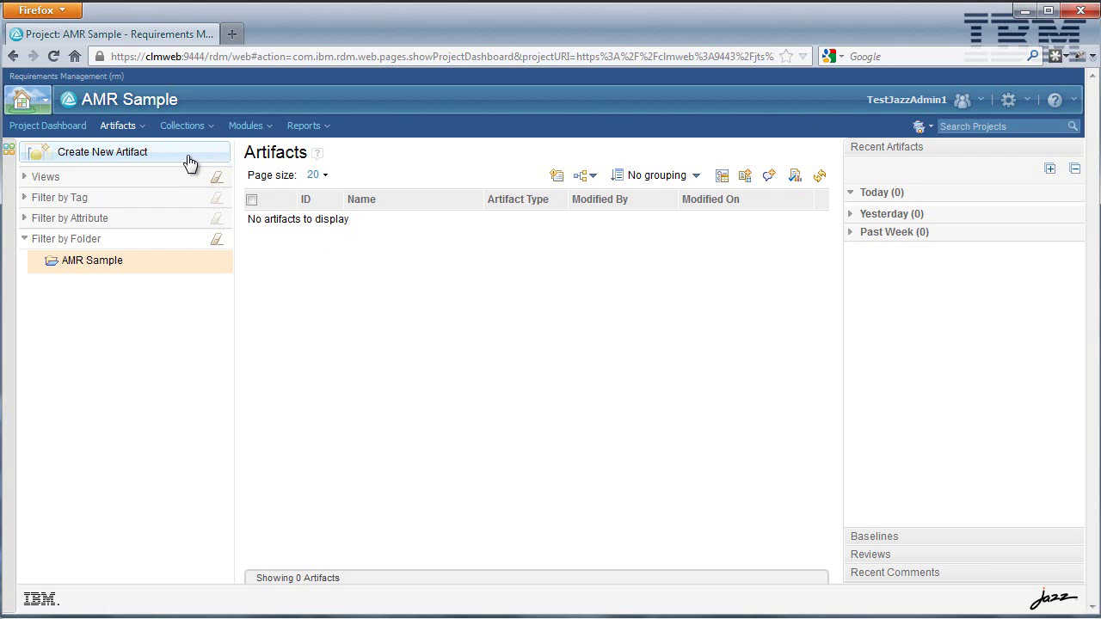
Import the requirements from the ReqIF file RequirementsForReuse.reqif into the AMR Sample folder
{"action": "left_click", "coordinate": [125, 131]}
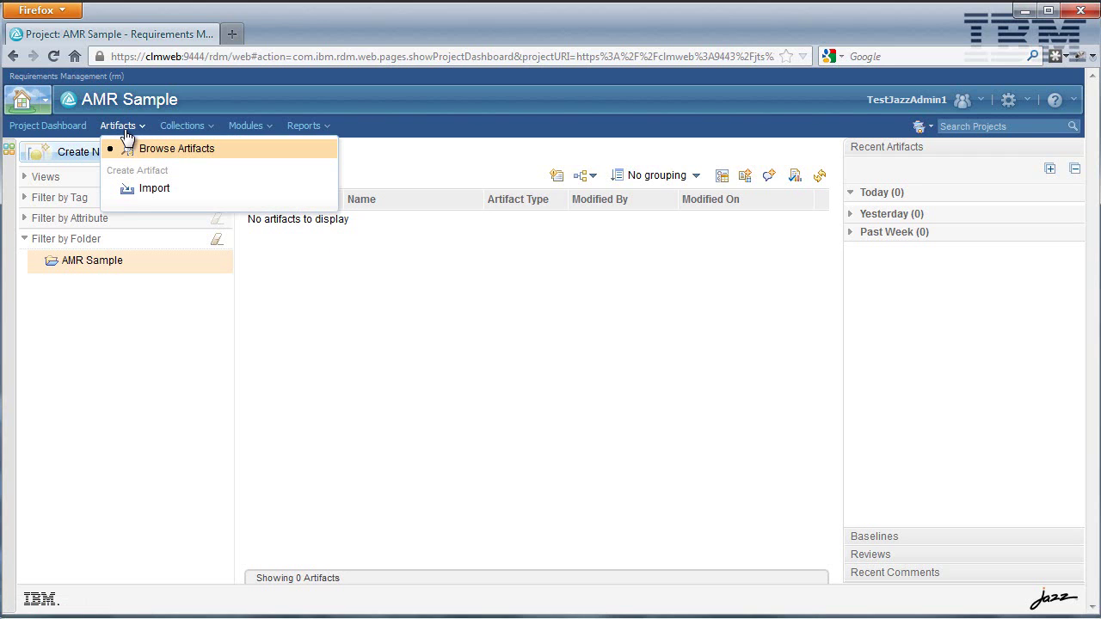
{"action": "left_click", "coordinate": [154, 193]}
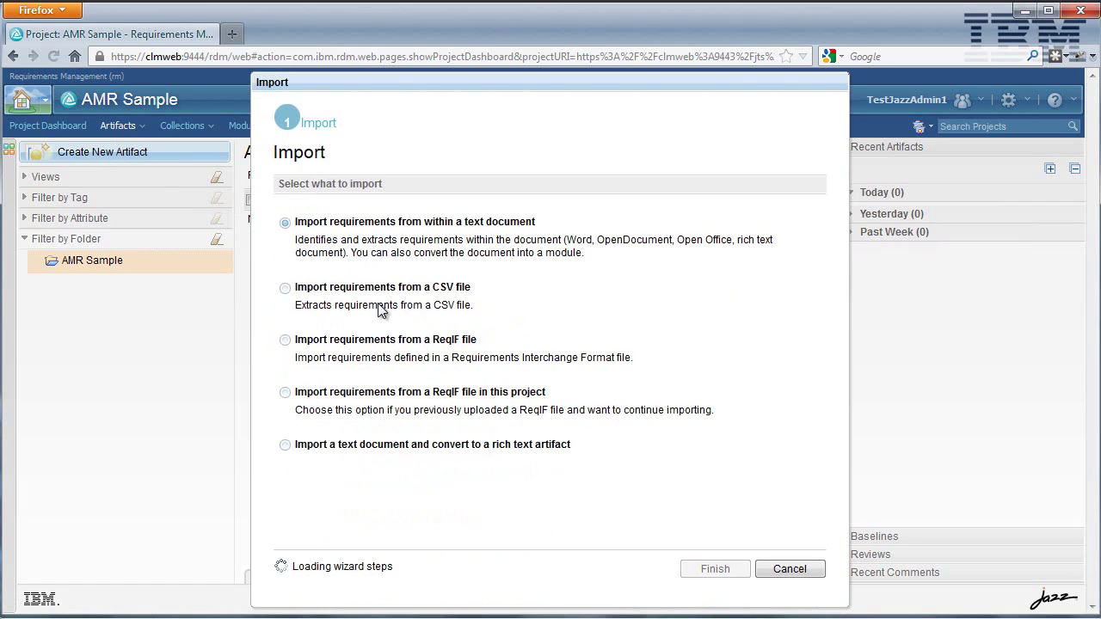
{"action": "left_click", "coordinate": [299, 344]}
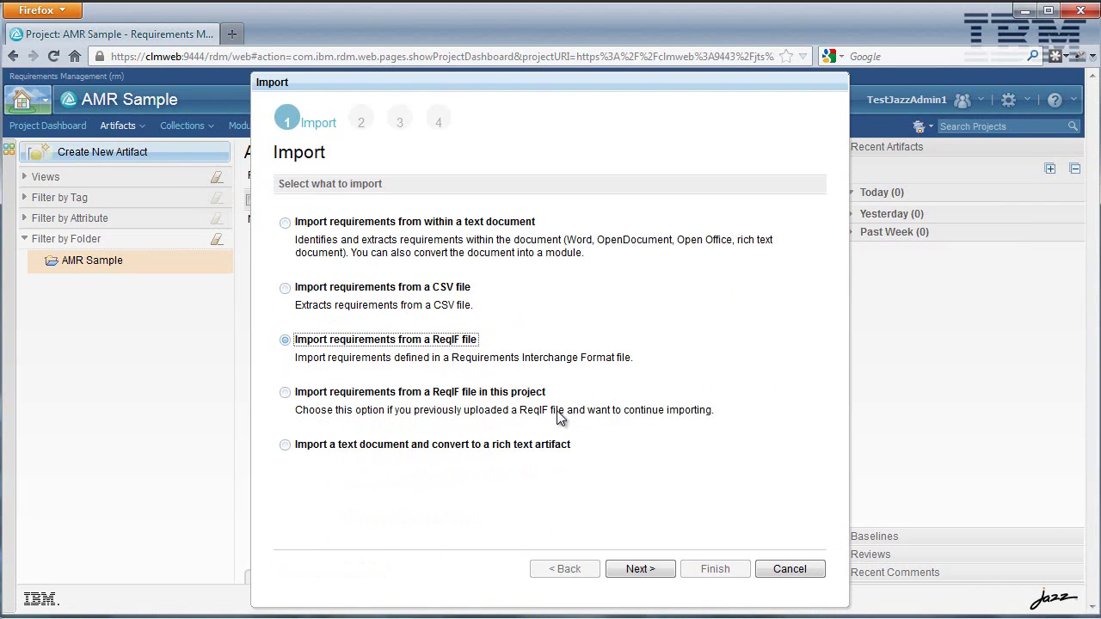
{"action": "left_click", "coordinate": [640, 570]}
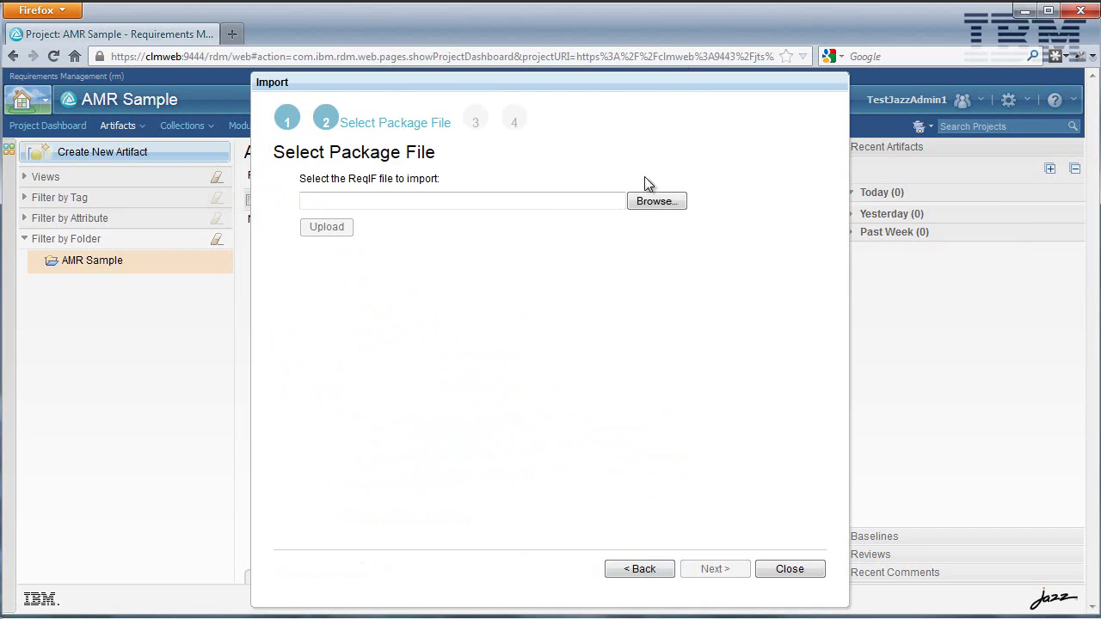
{"action": "left_click", "coordinate": [651, 203]}
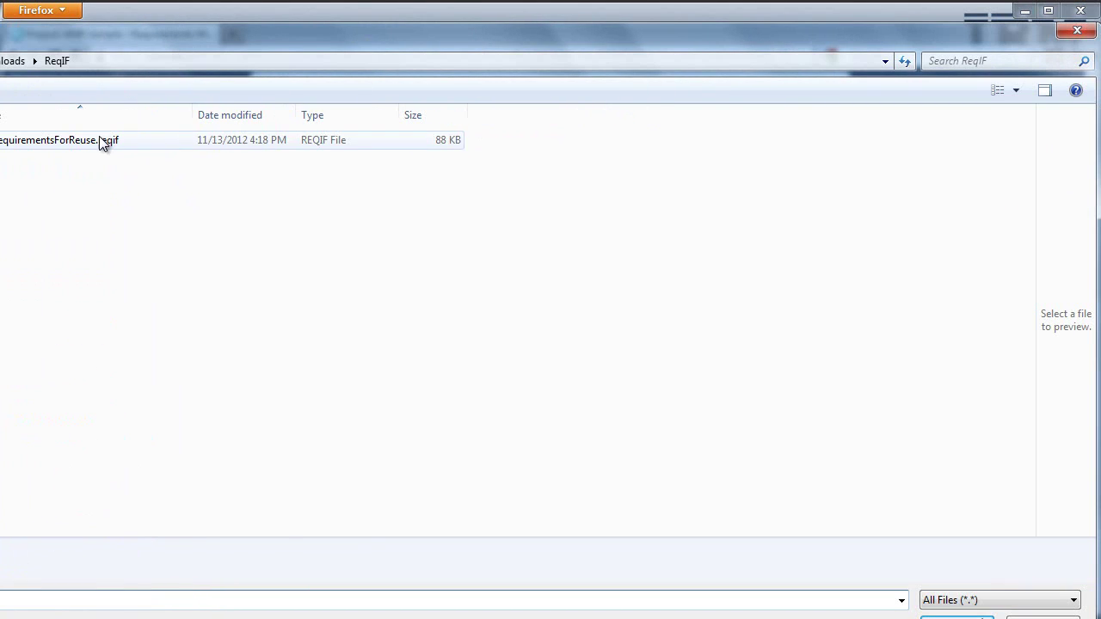
{"action": "double_click", "coordinate": [103, 141]}
{"action": "left_click", "coordinate": [324, 227]}
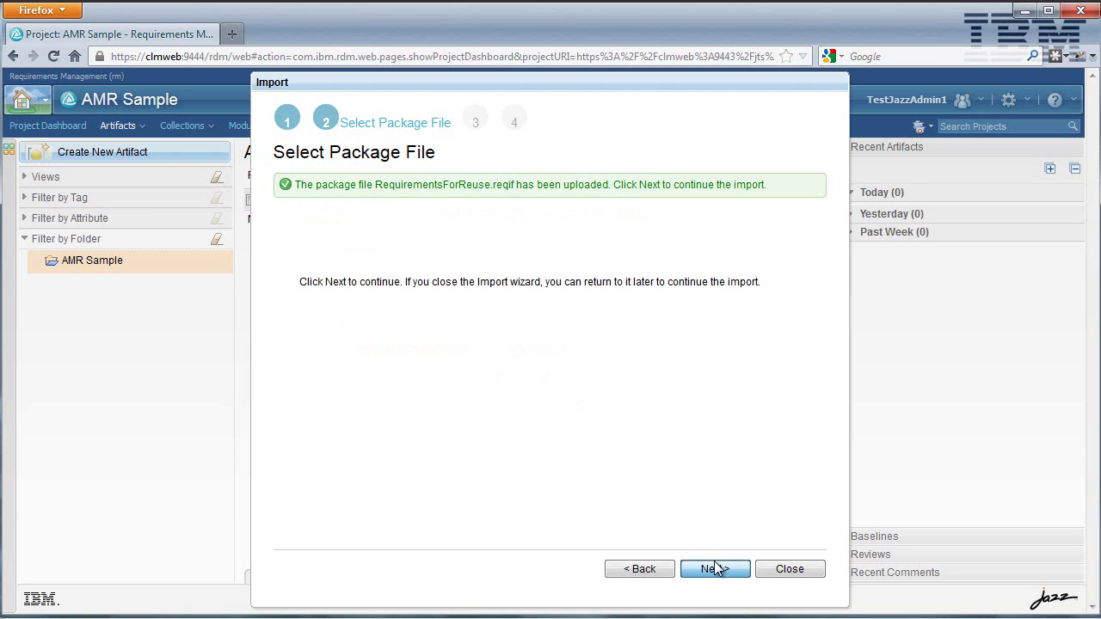
{"action": "left_click", "coordinate": [715, 568]}
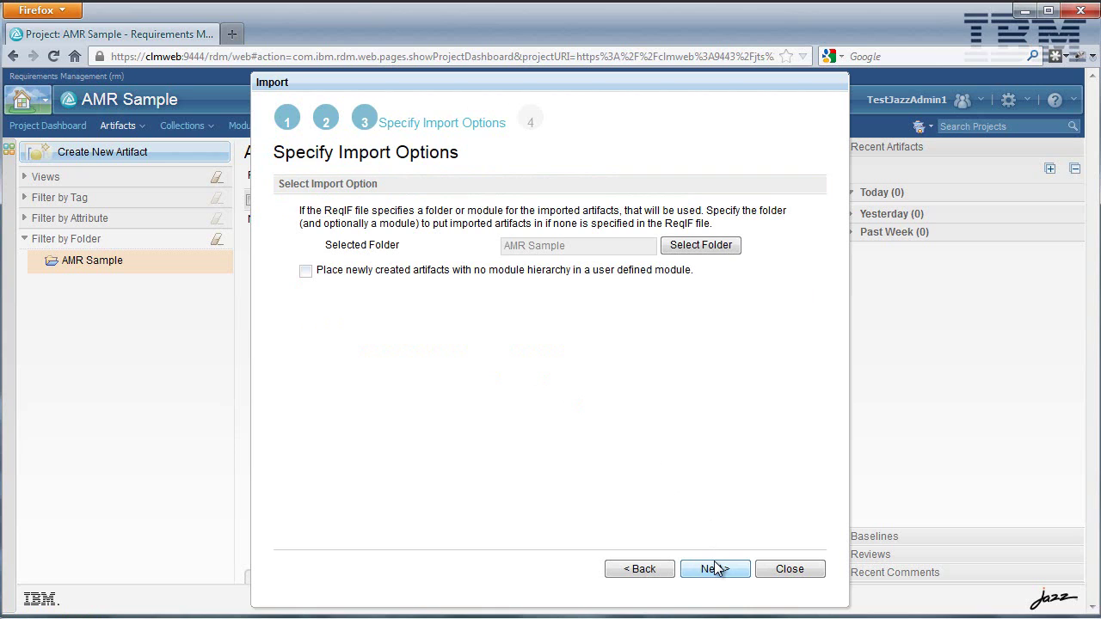
{"action": "left_click", "coordinate": [714, 568]}
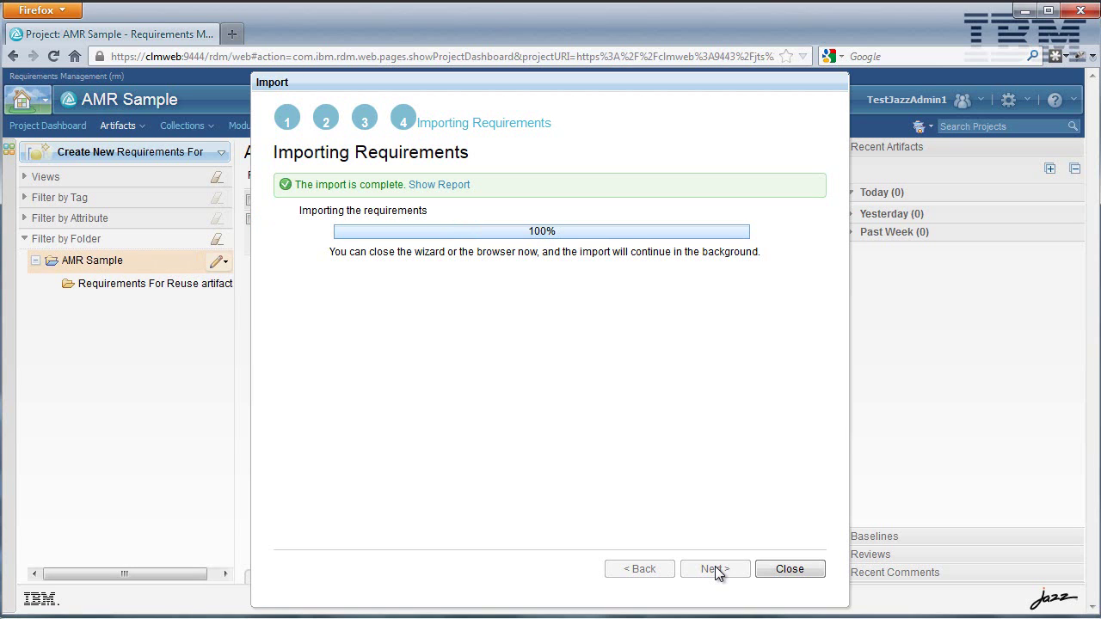
Open the import report, examine its summary, data types and attribute definitions, and close it
{"action": "left_click", "coordinate": [448, 186]}
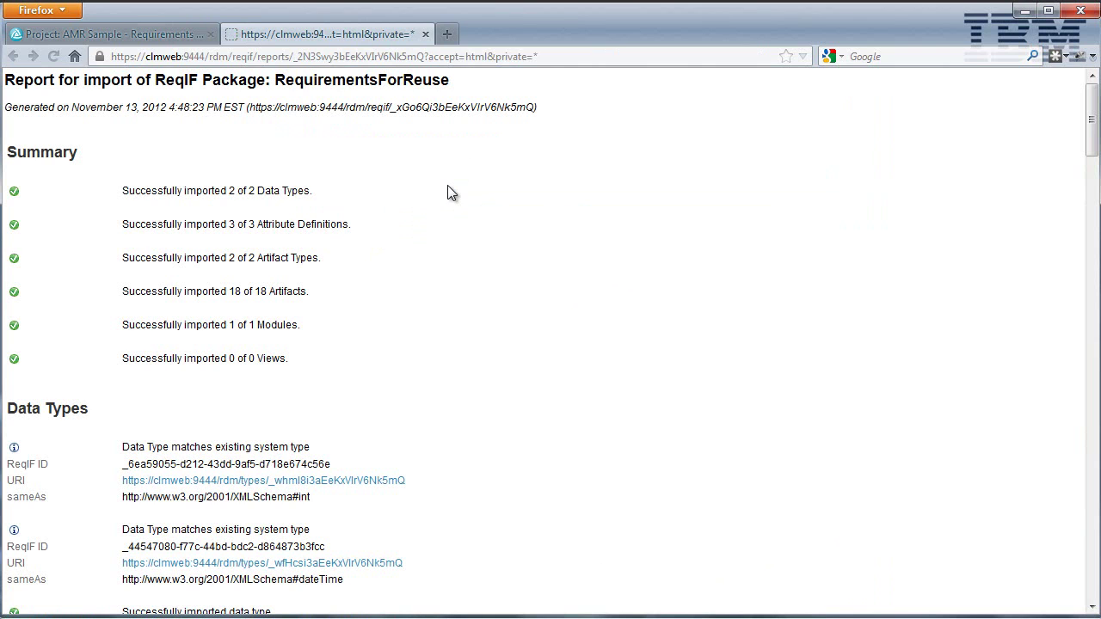
{"action": "middle_click", "coordinate": [563, 189]}
{"action": "scroll", "coordinate": [559, 241], "scroll_direction": "down", "scroll_amount": 10}
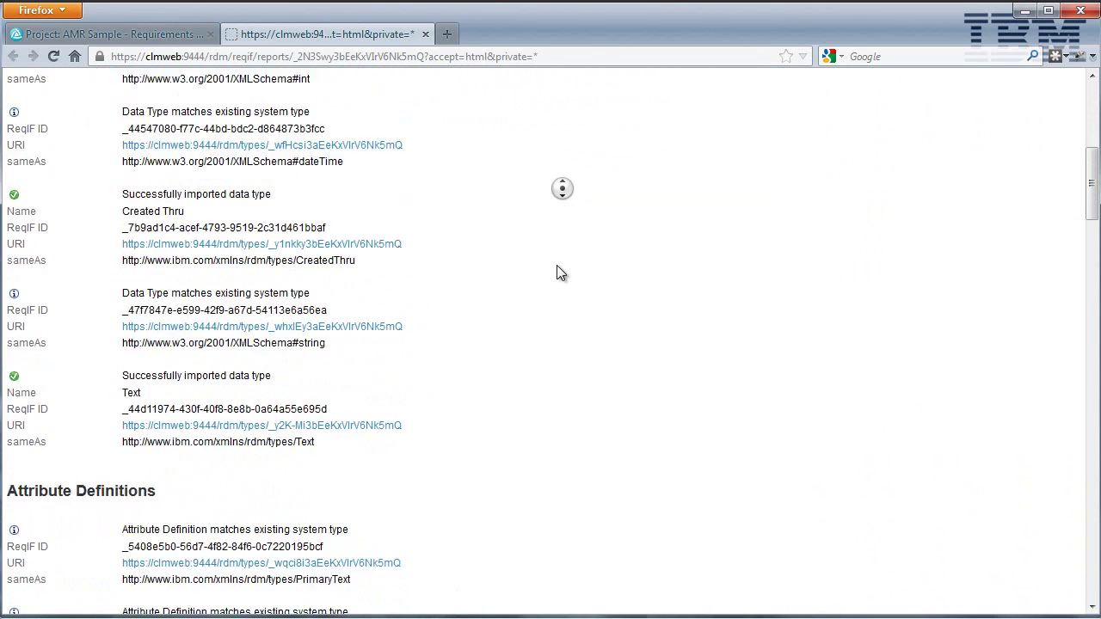
{"action": "middle_click", "coordinate": [555, 271]}
{"action": "middle_click", "coordinate": [554, 263]}
{"action": "scroll", "coordinate": [556, 293], "scroll_direction": "down", "scroll_amount": 5}
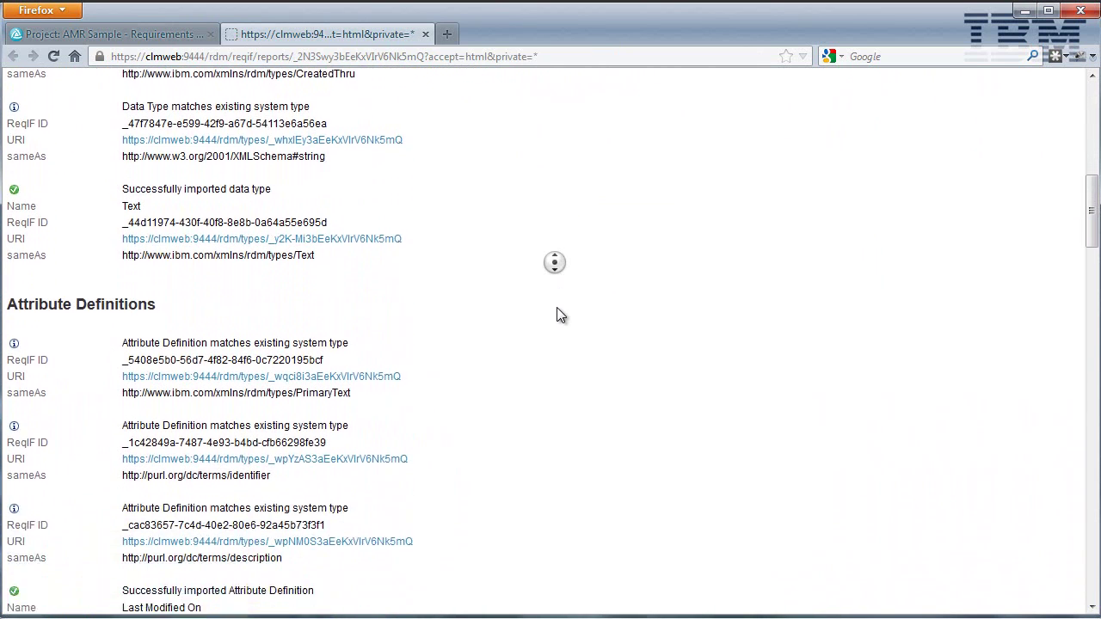
{"action": "scroll", "coordinate": [557, 313], "scroll_direction": "down", "scroll_amount": 3}
{"action": "middle_click", "coordinate": [555, 310]}
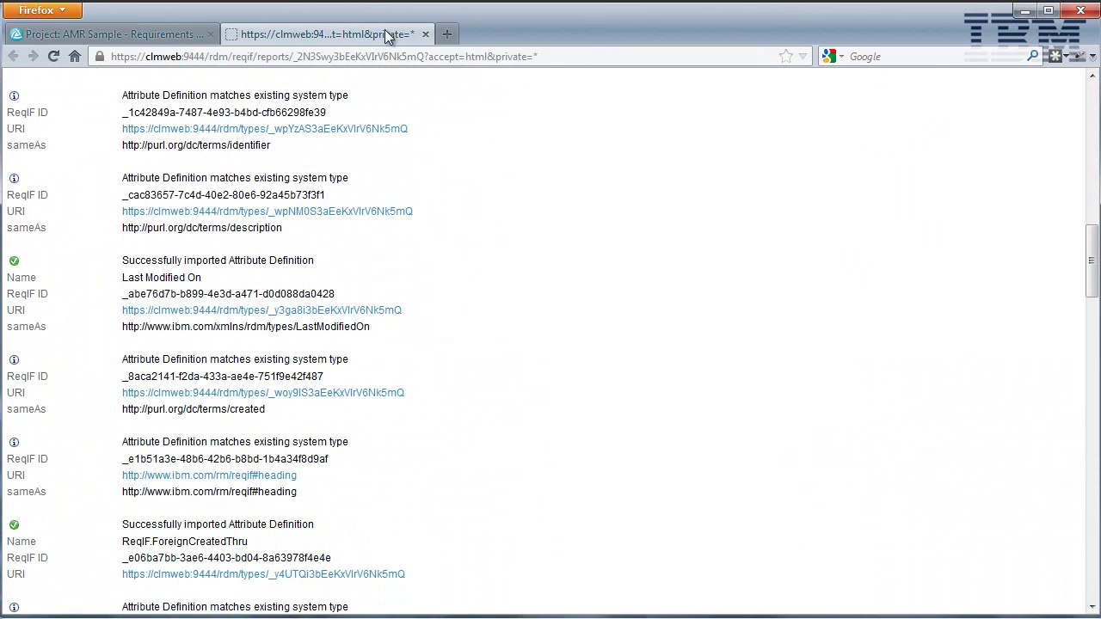
{"action": "left_click", "coordinate": [428, 35]}
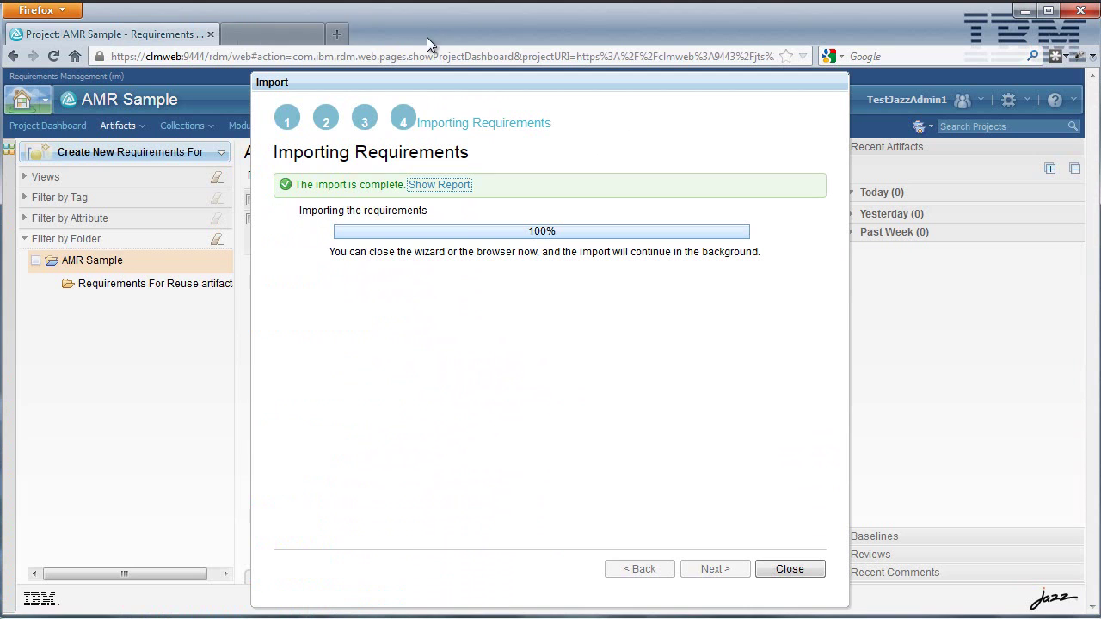
Close the import wizard and open the imported Requirements For Reuse module to view its contents
{"action": "left_click", "coordinate": [788, 569]}
{"action": "left_click", "coordinate": [396, 223]}
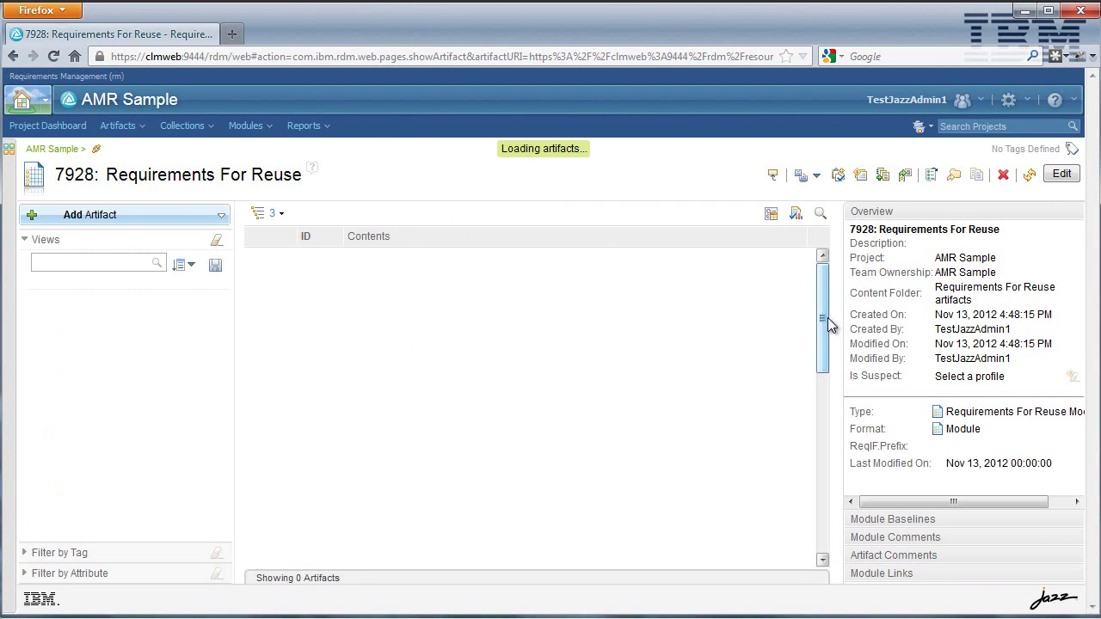
{"action": "left_click_drag", "start_coordinate": [821, 309], "coordinate": [791, 244]}
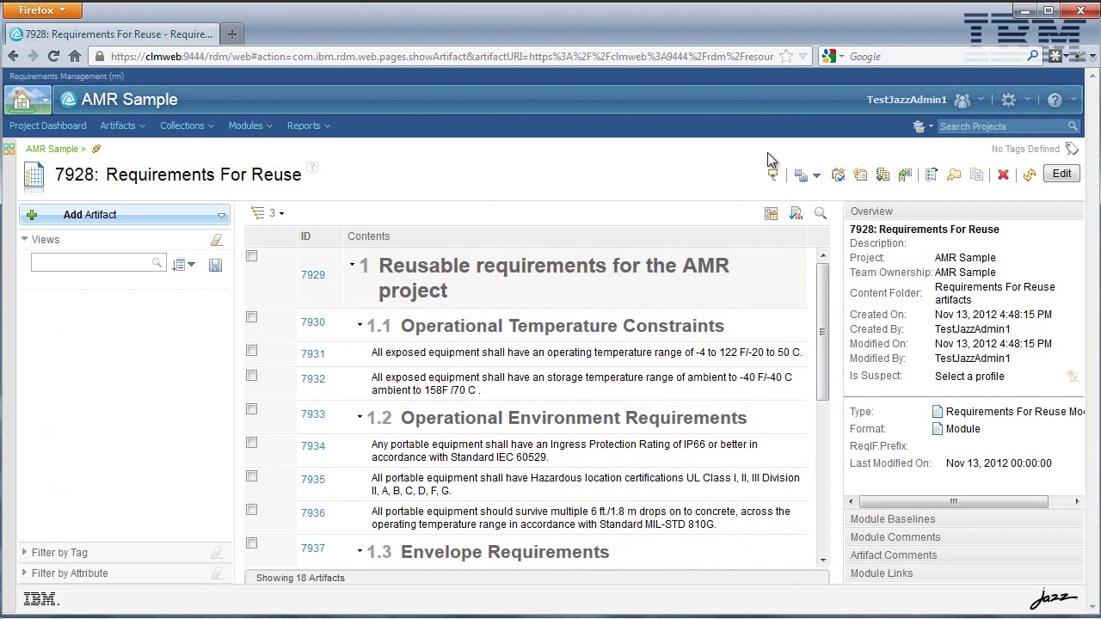
Open the ReqIF definitions in the AMR Sample project properties
{"action": "left_click", "coordinate": [1027, 101]}
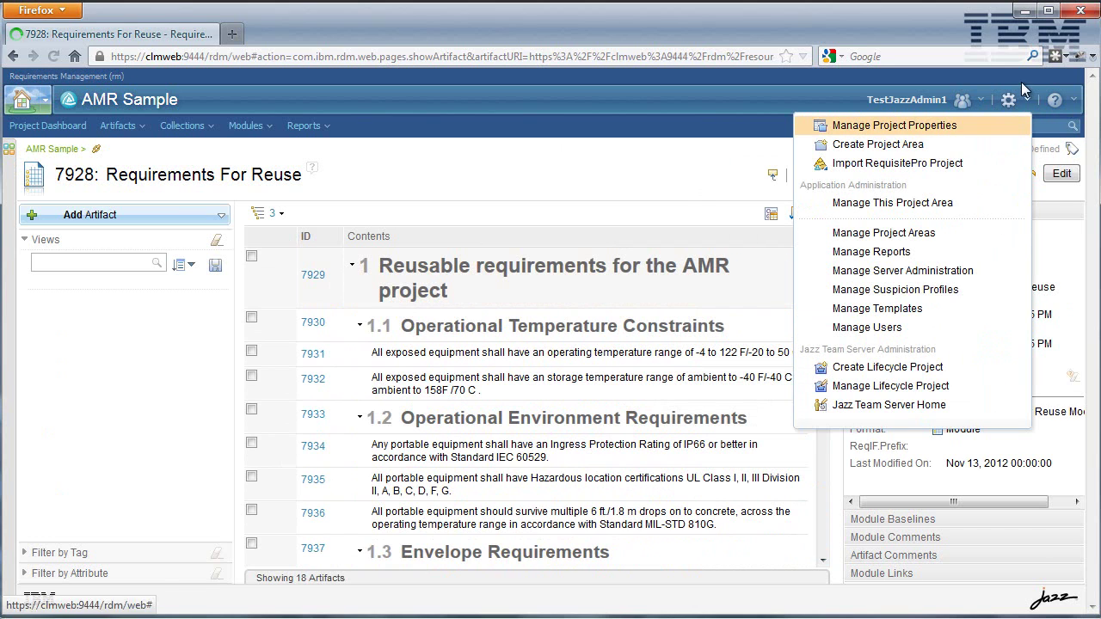
{"action": "left_click", "coordinate": [895, 125]}
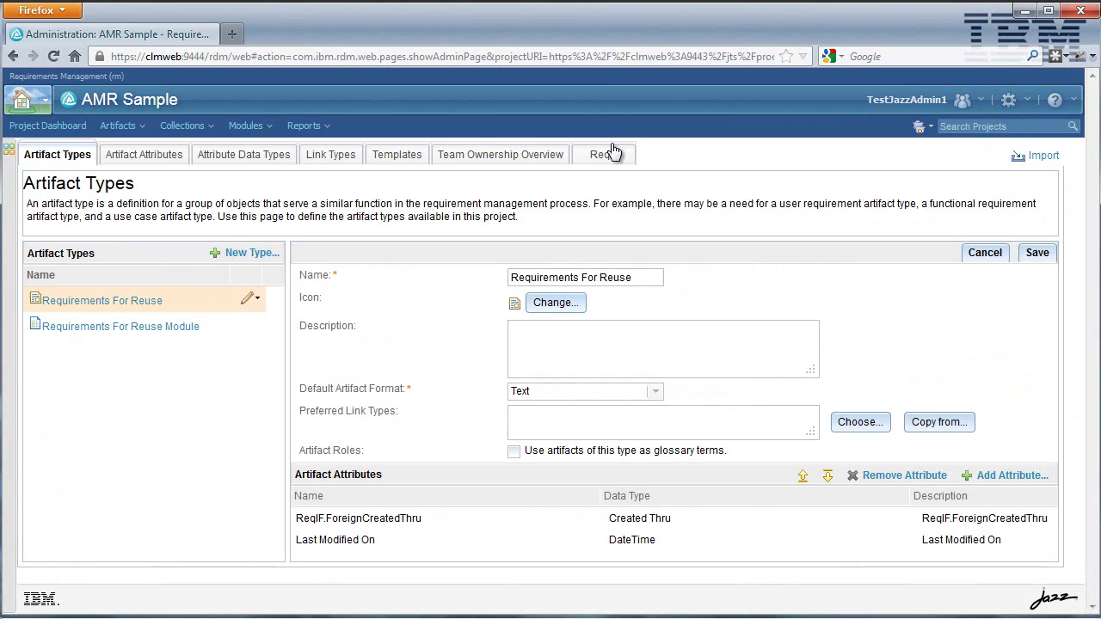
{"action": "left_click", "coordinate": [611, 153]}
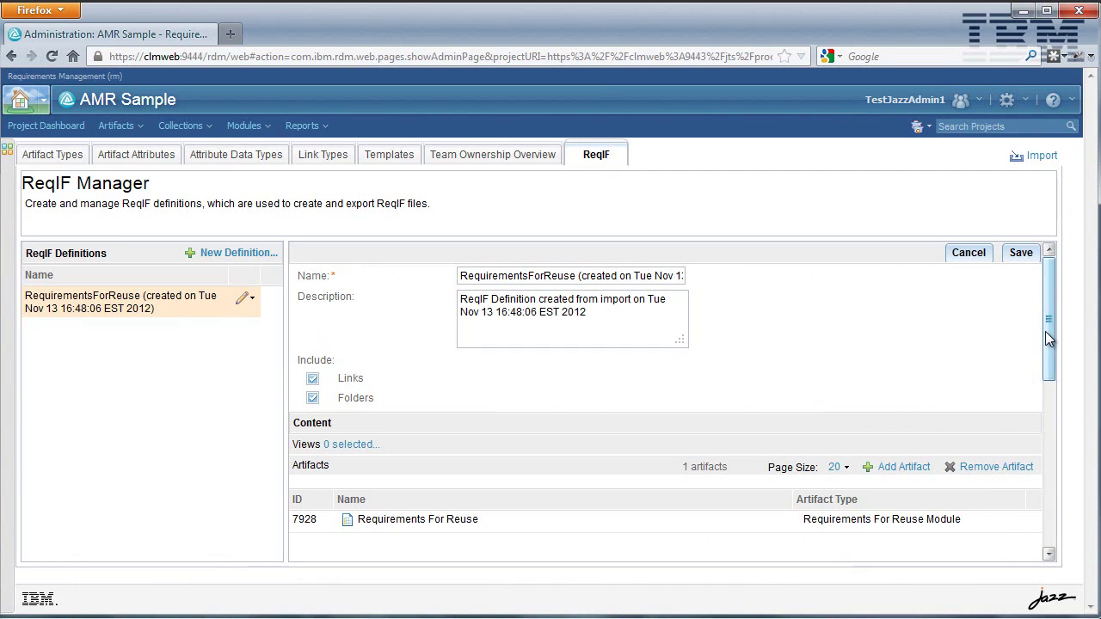
Examine the included artifacts and the ReqIF files of the RequirementsForReuse definition
{"action": "left_click_drag", "start_coordinate": [1043, 332], "coordinate": [1051, 375]}
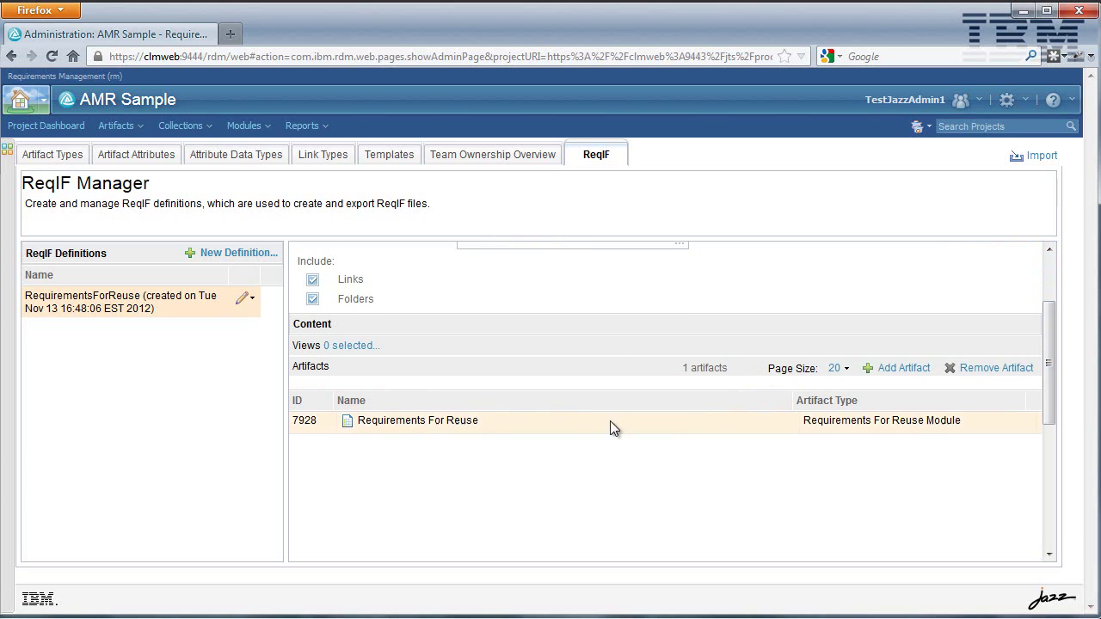
{"action": "left_click_drag", "start_coordinate": [1053, 399], "coordinate": [1044, 523]}
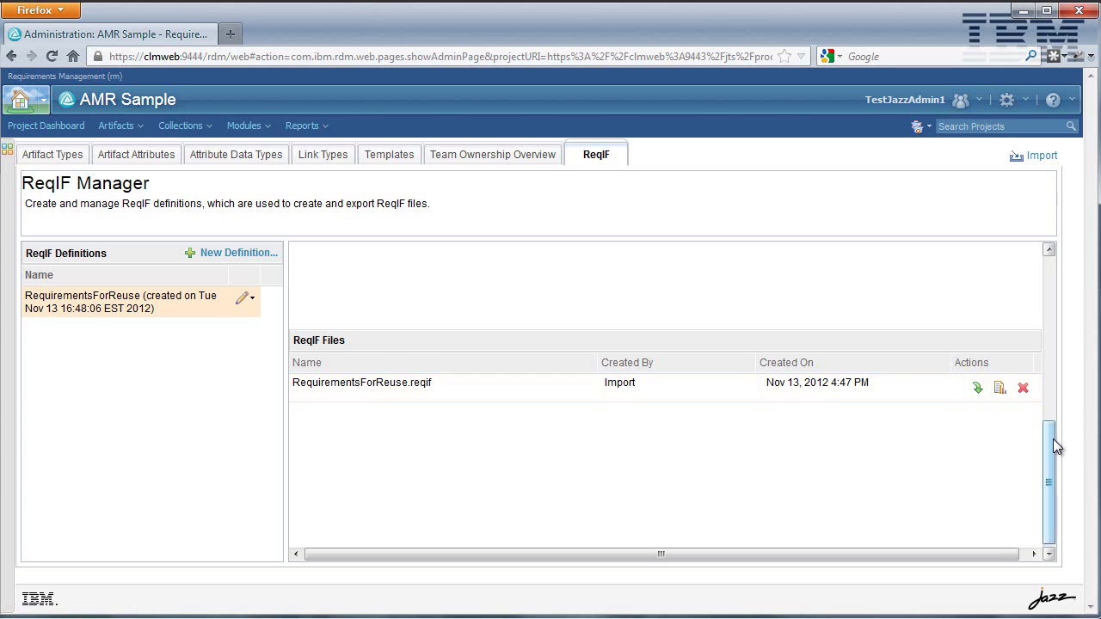
{"action": "left_click_drag", "start_coordinate": [1052, 439], "coordinate": [1046, 256]}
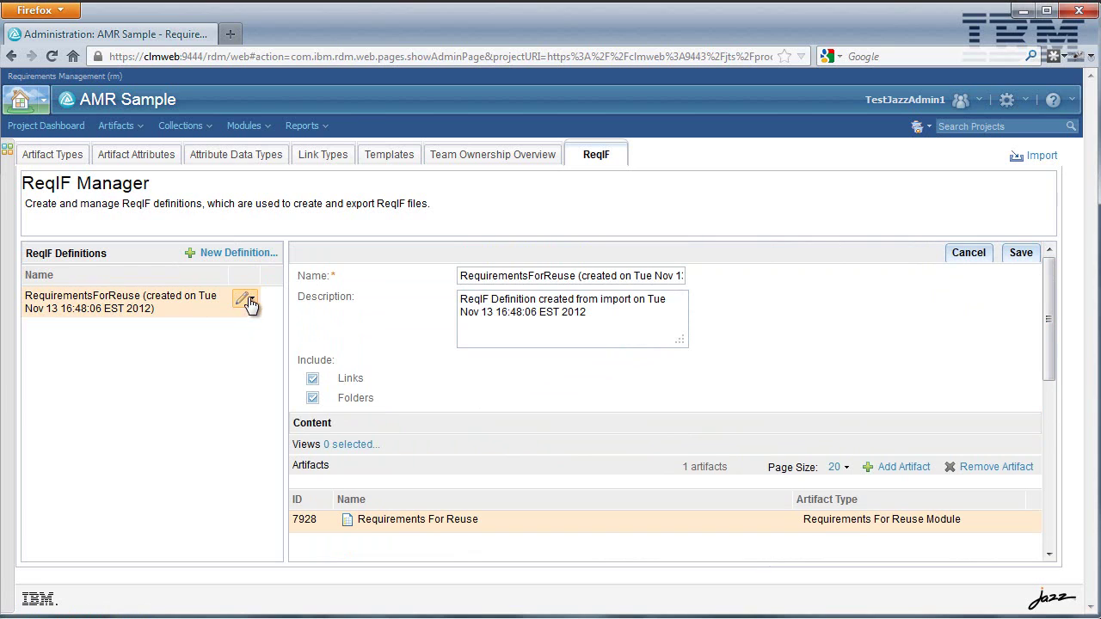
Draft a new ReqIF definition named Export containing the Requirements For Reuse module, and discard it unsaved
{"action": "left_click", "coordinate": [254, 258]}
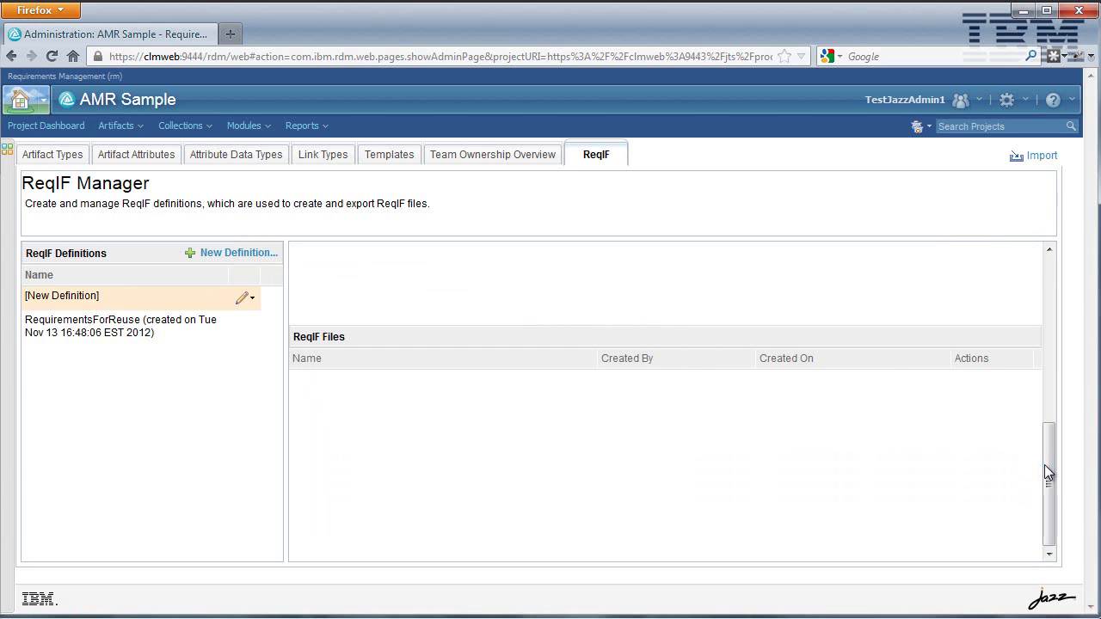
{"action": "type", "text": "Export"}
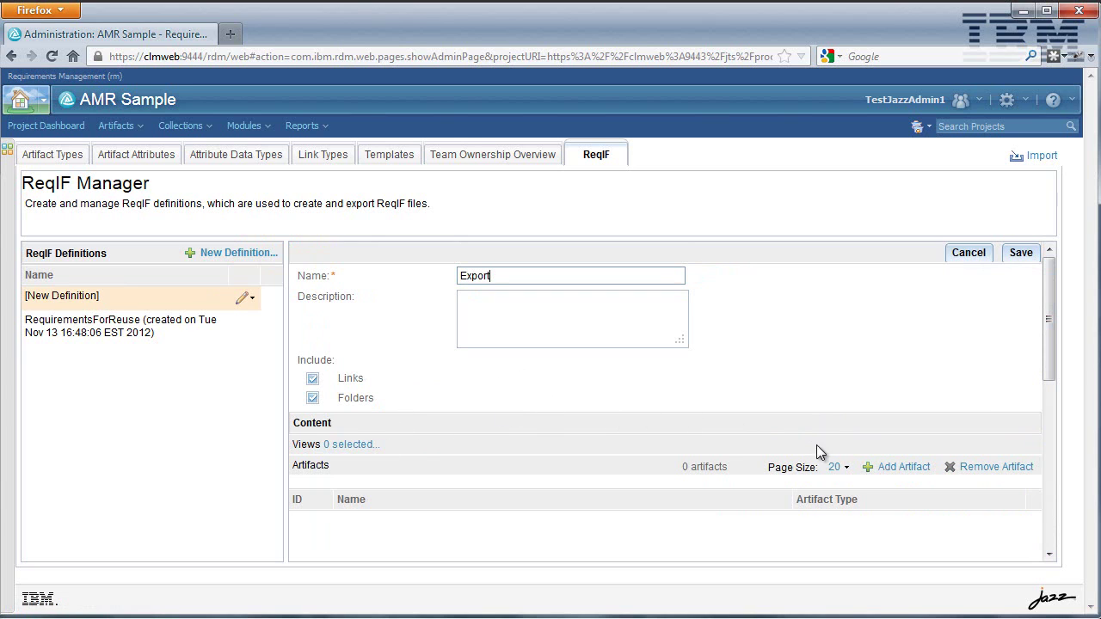
{"action": "left_click", "coordinate": [899, 467]}
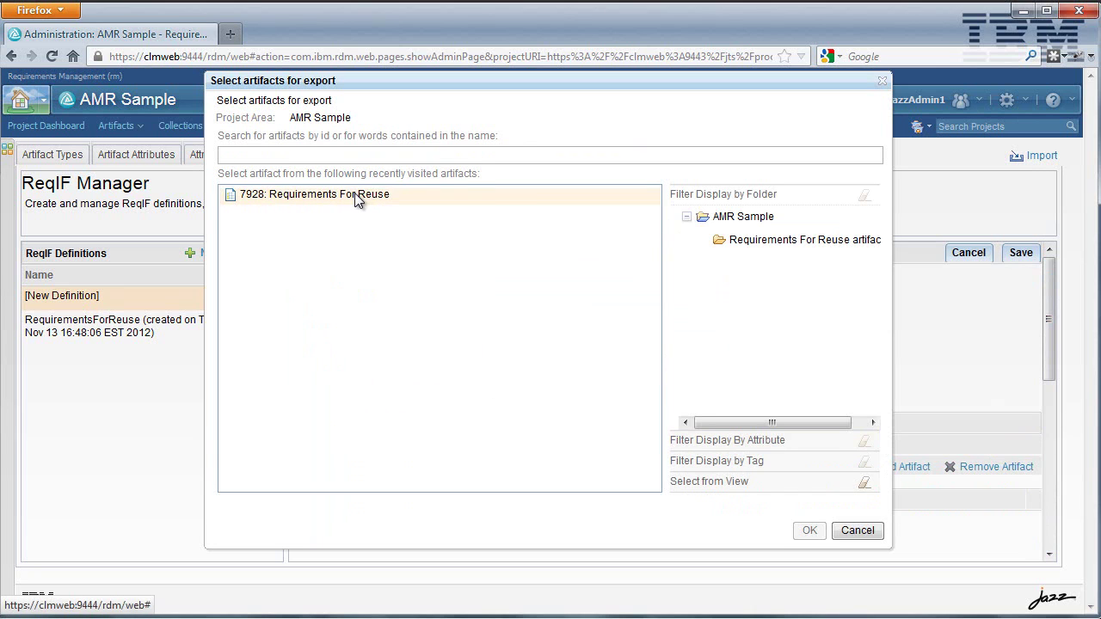
{"action": "left_click", "coordinate": [775, 241]}
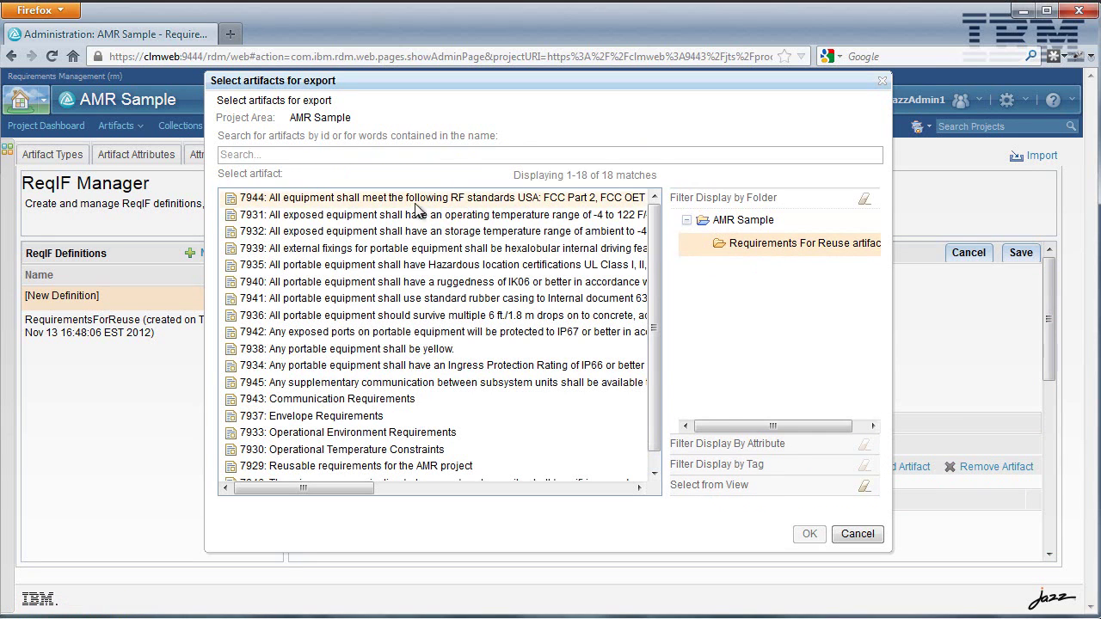
{"action": "left_click", "coordinate": [416, 215]}
{"action": "left_click", "coordinate": [413, 282]}
{"action": "left_click", "coordinate": [428, 349]}
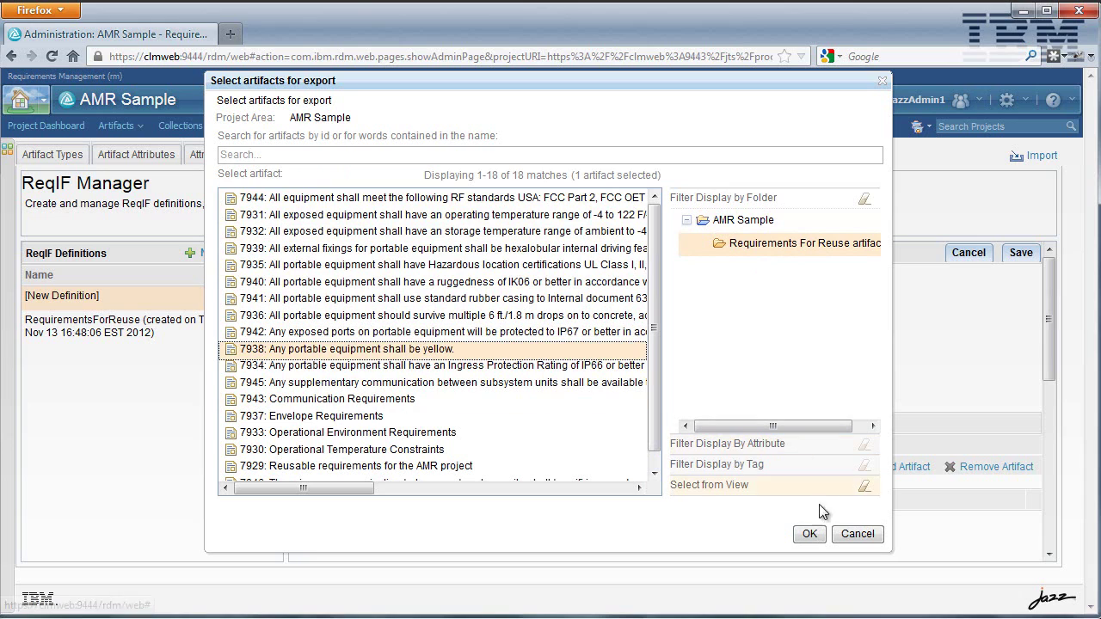
{"action": "left_click", "coordinate": [727, 220]}
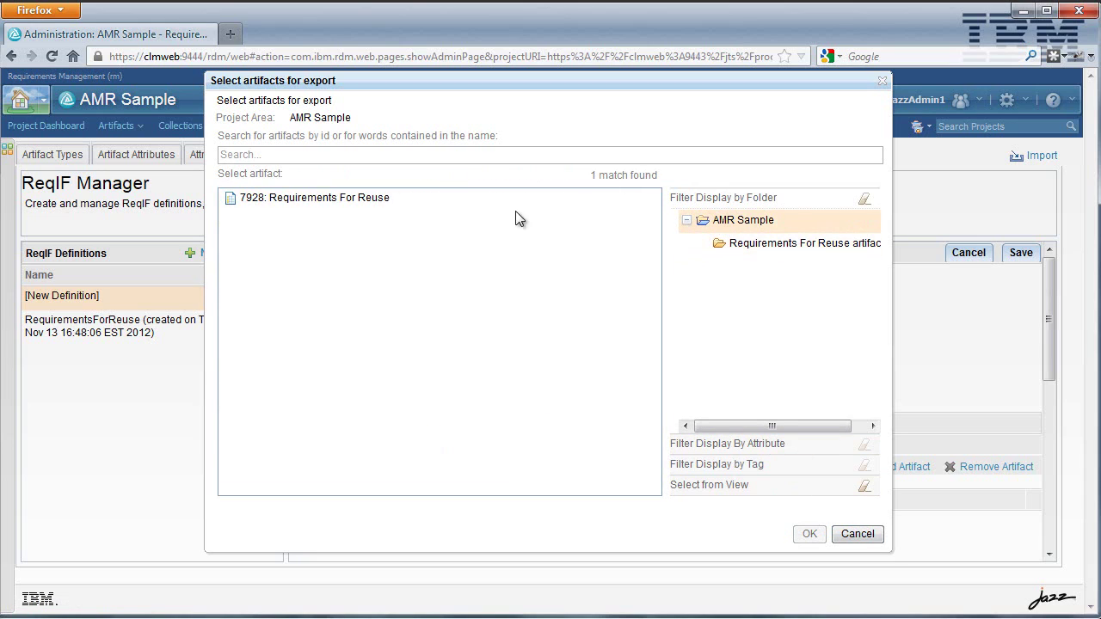
{"action": "left_click", "coordinate": [386, 205]}
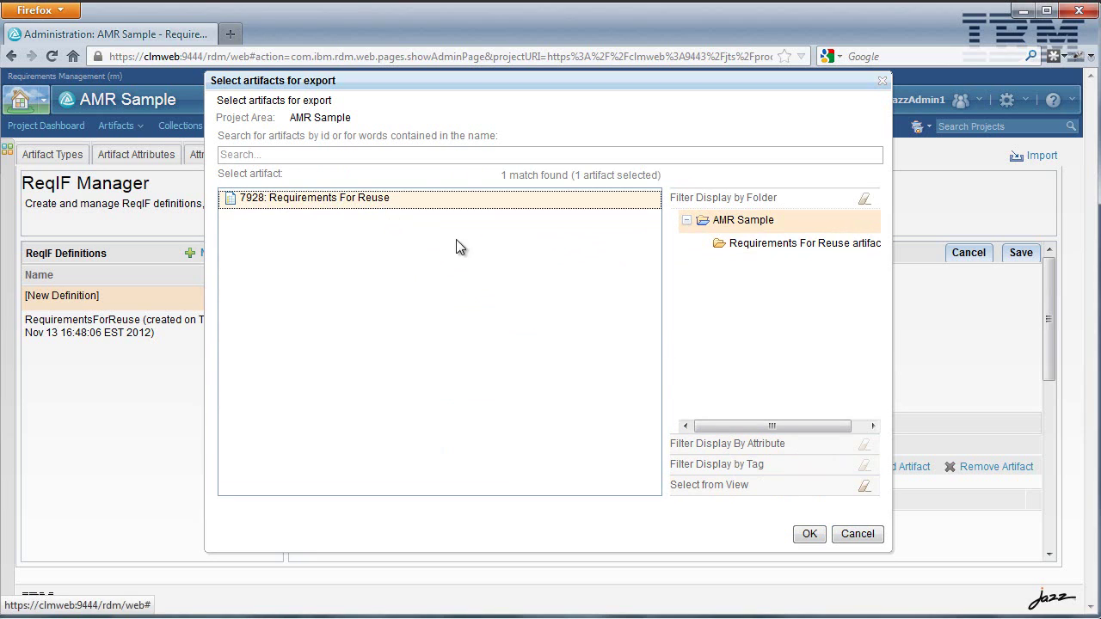
{"action": "left_click", "coordinate": [806, 534]}
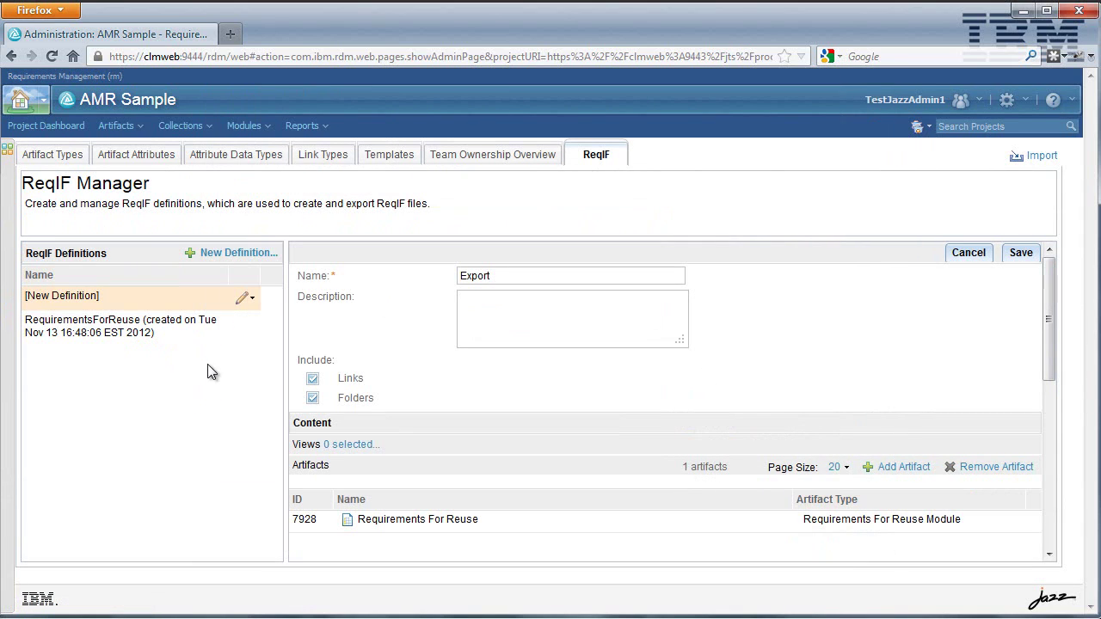
{"action": "left_click", "coordinate": [244, 336]}
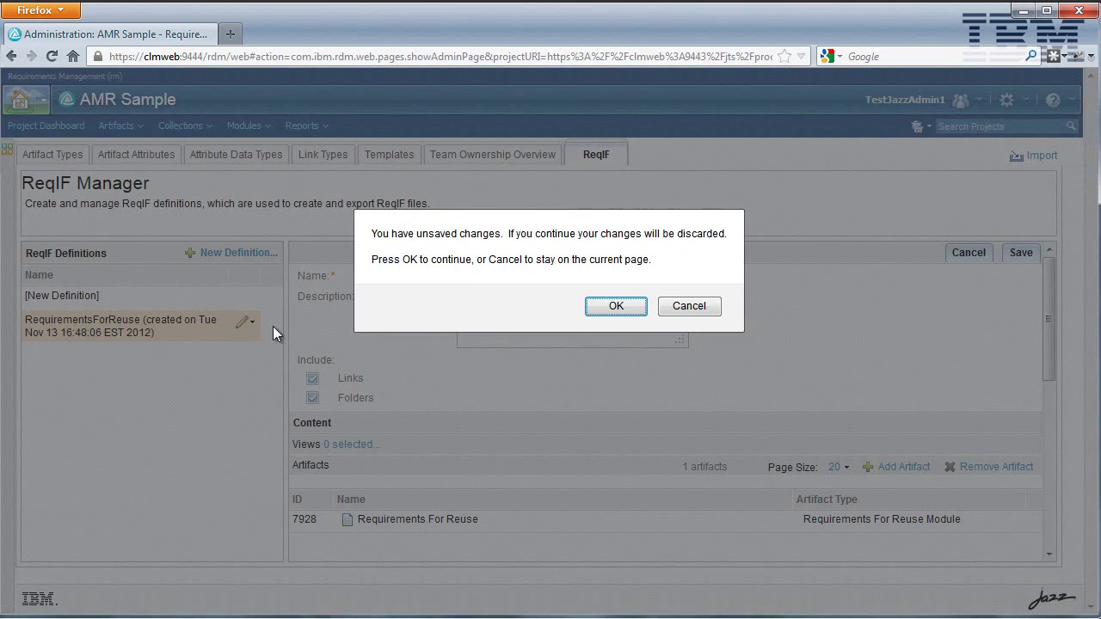
{"action": "left_click", "coordinate": [616, 306]}
Export the RequirementsForReuse definition to a ReqIF file, download the file and close the export windows
{"action": "left_click", "coordinate": [244, 321]}
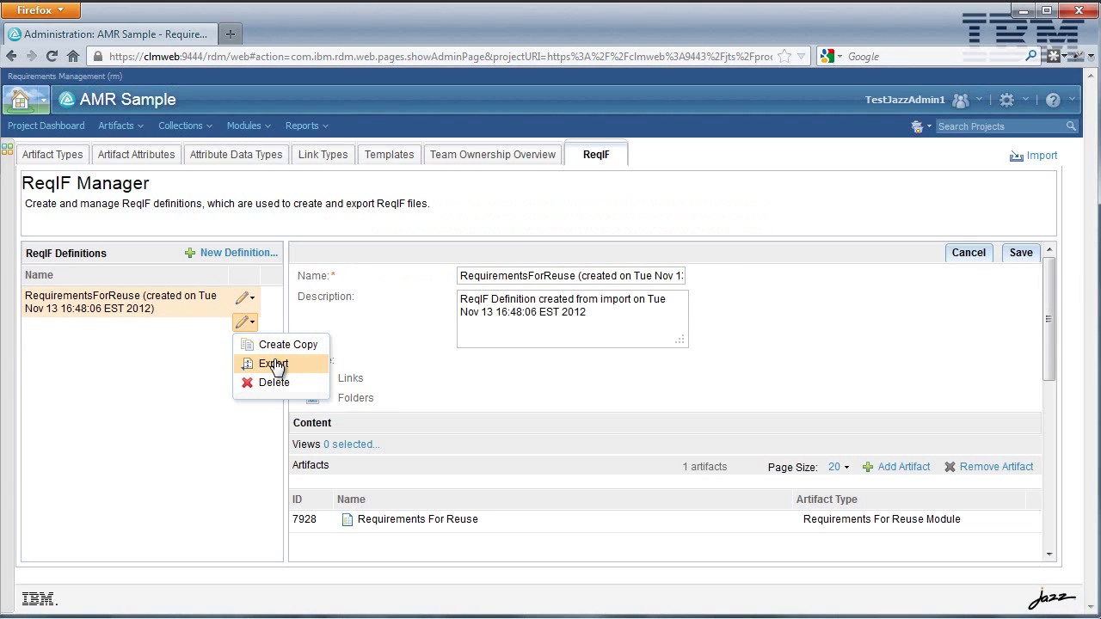
{"action": "left_click", "coordinate": [274, 363]}
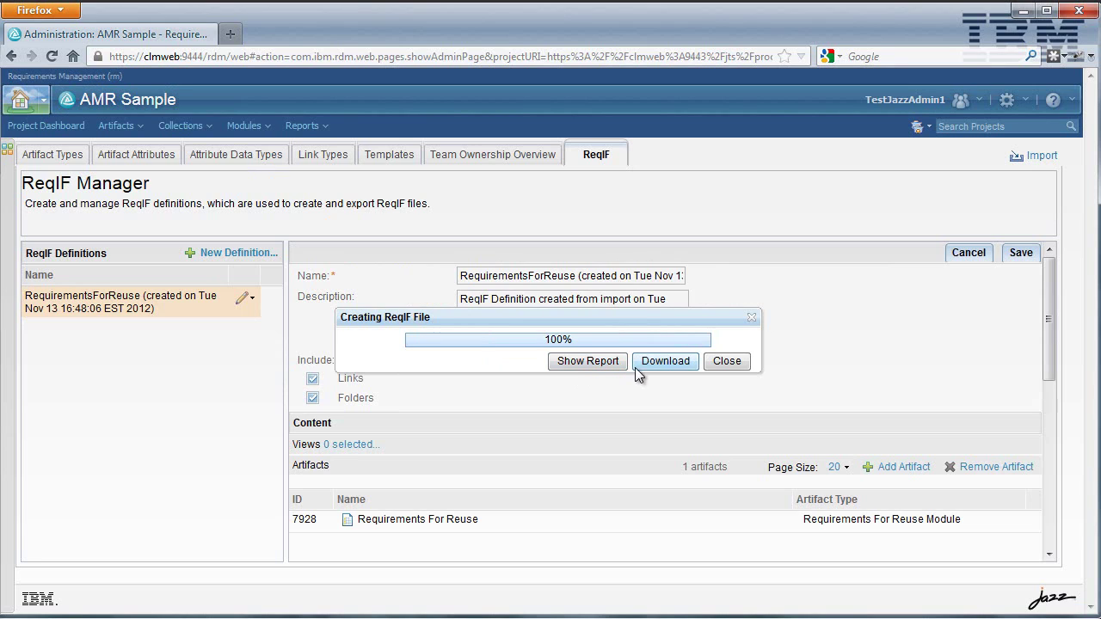
{"action": "left_click", "coordinate": [663, 365]}
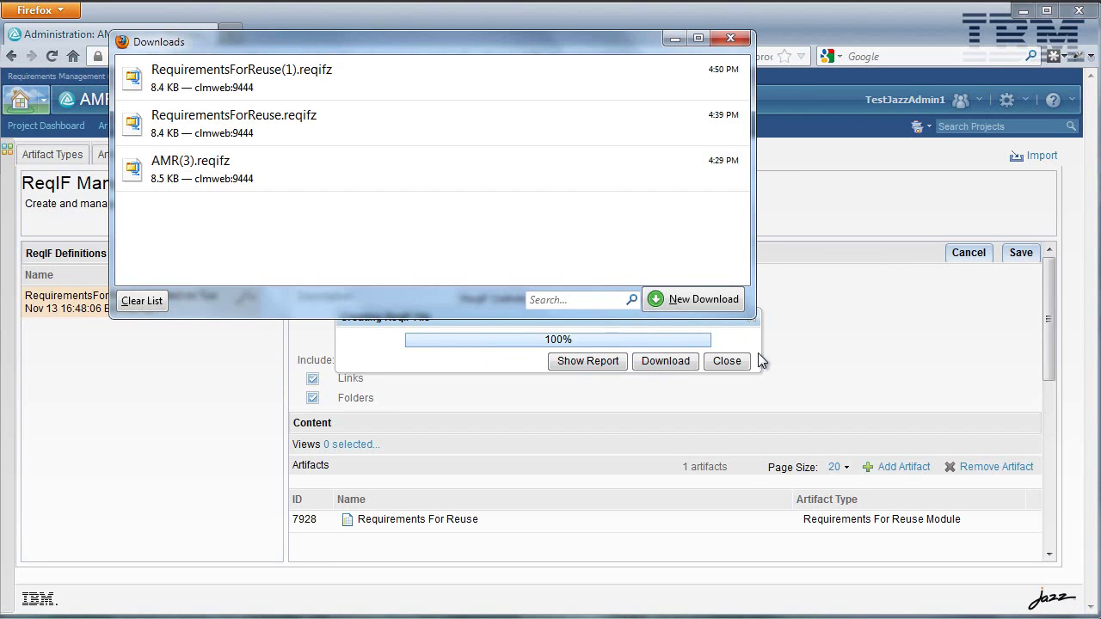
{"action": "left_click", "coordinate": [729, 39]}
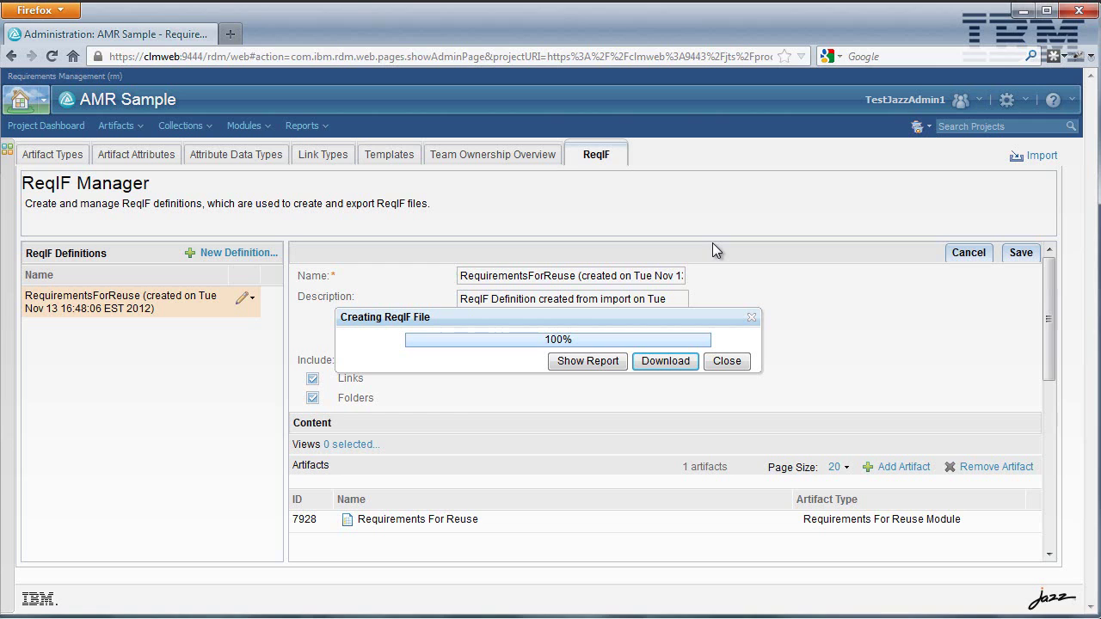
{"action": "left_click", "coordinate": [740, 356]}
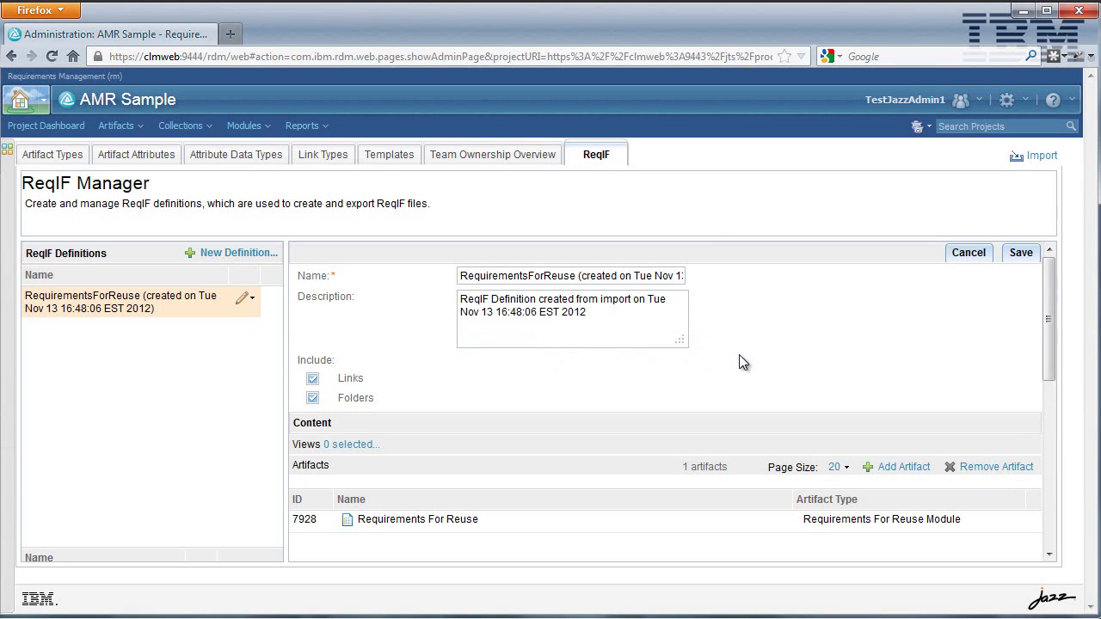